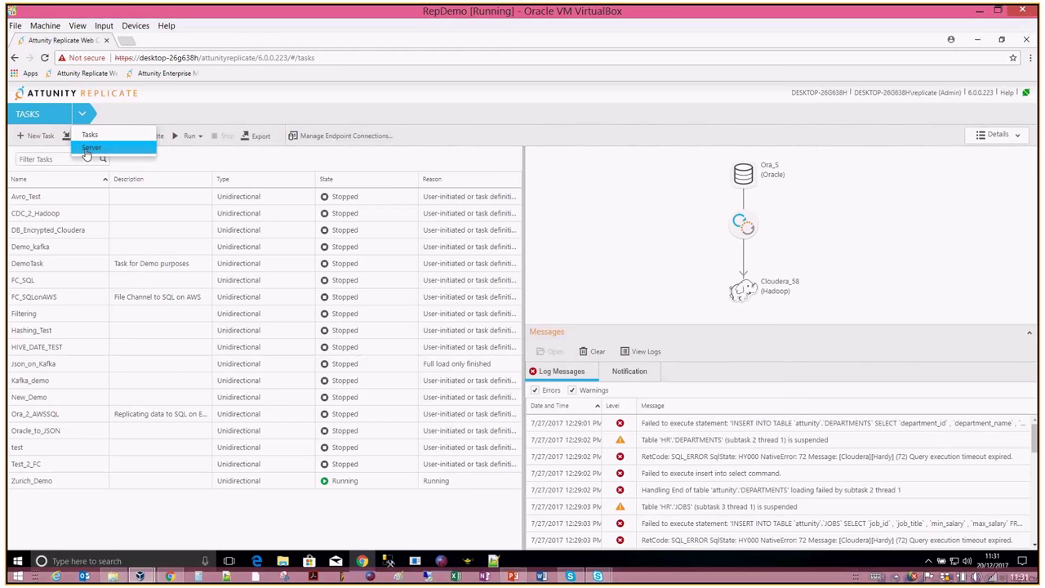
Step: Open the endpoint connections manager and review the existing source endpoints and target endpoints
left_click(196, 117)
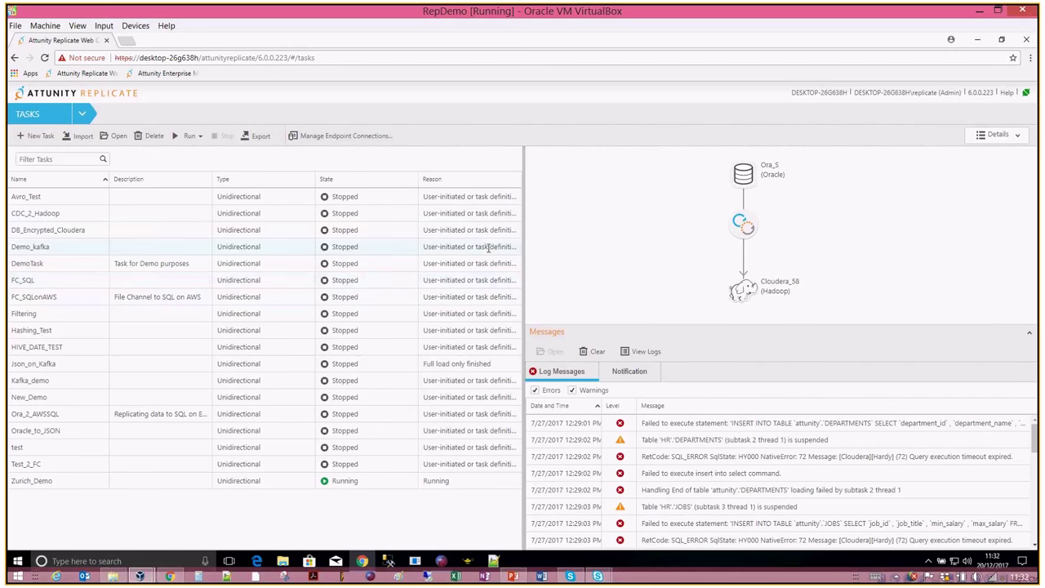
left_click(340, 143)
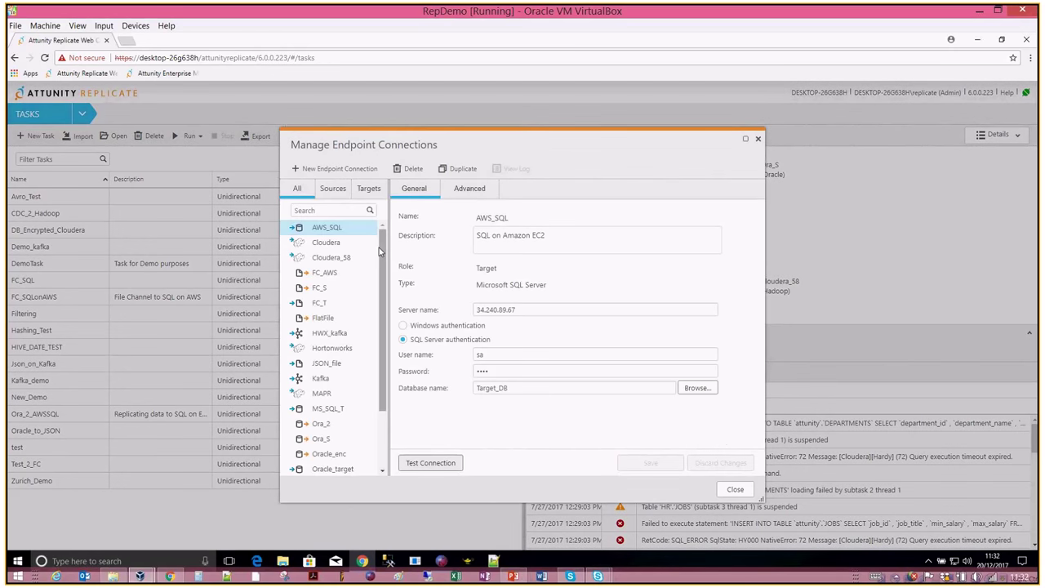
mouse_move(380, 252)
left_mouse_down()
mouse_move(387, 265)
mouse_move(384, 253)
left_mouse_up()
left_click(333, 189)
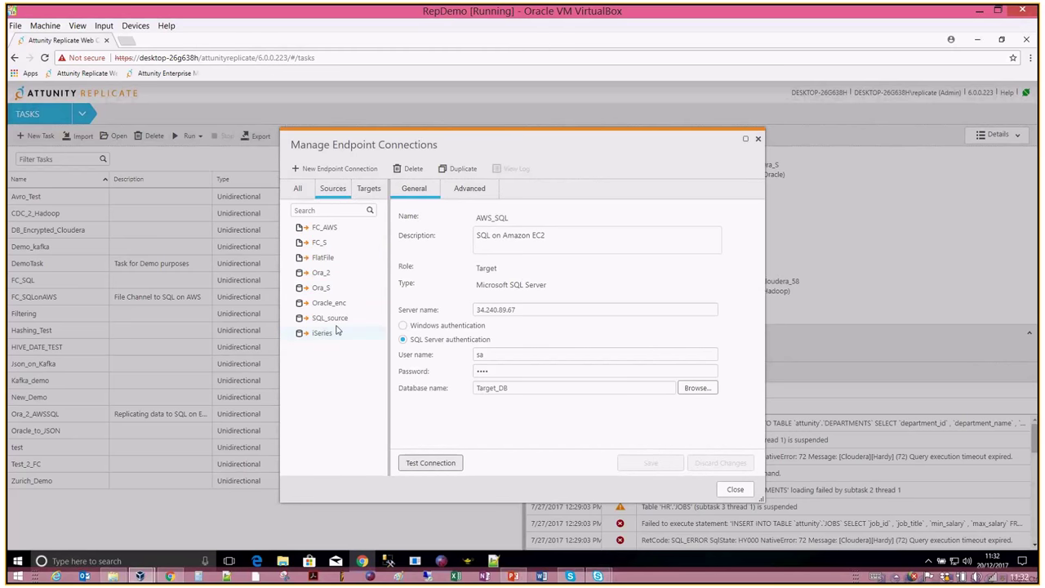
left_click(368, 192)
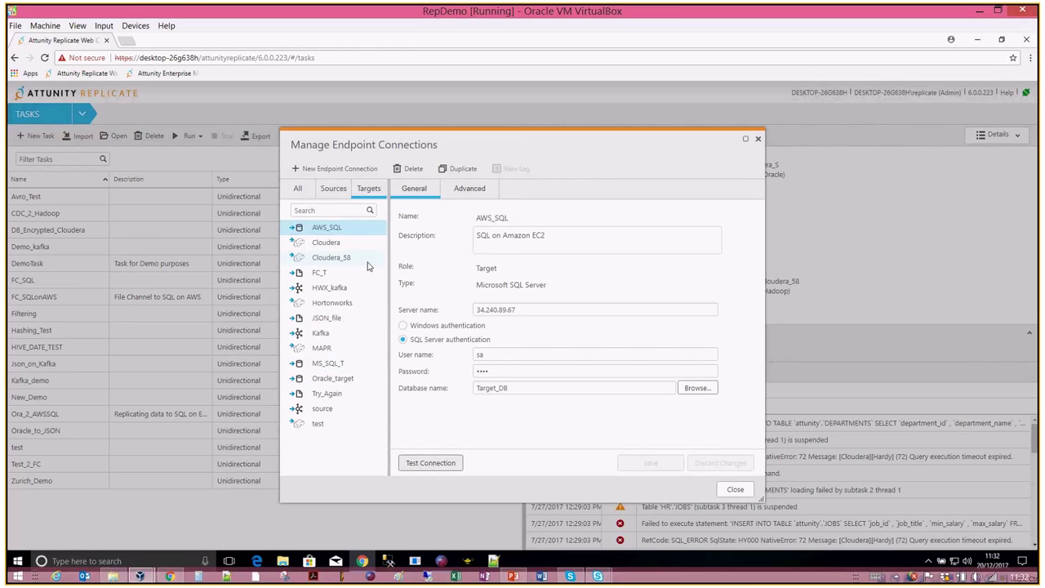
Step: Start a new endpoint connection named Demo_softserve, leaving its description empty
left_click(312, 177)
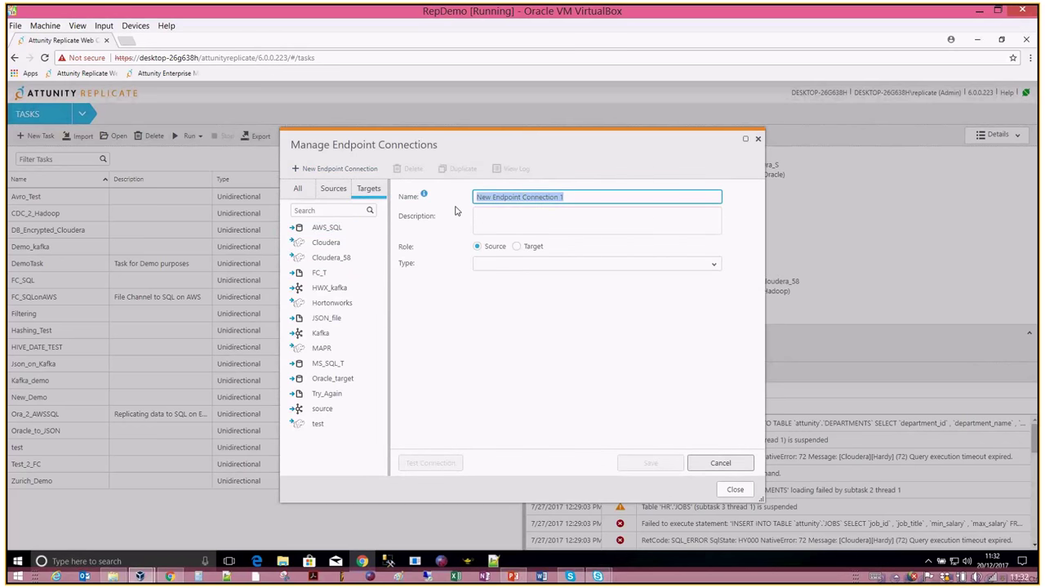
type("Demo")
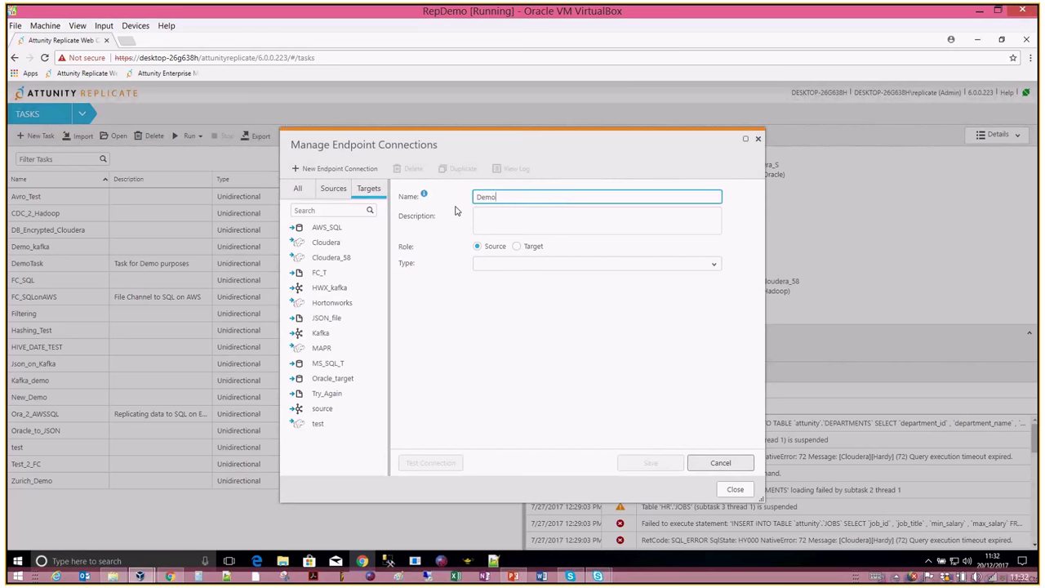
type("_softserve")
left_click(576, 218)
left_click(575, 218)
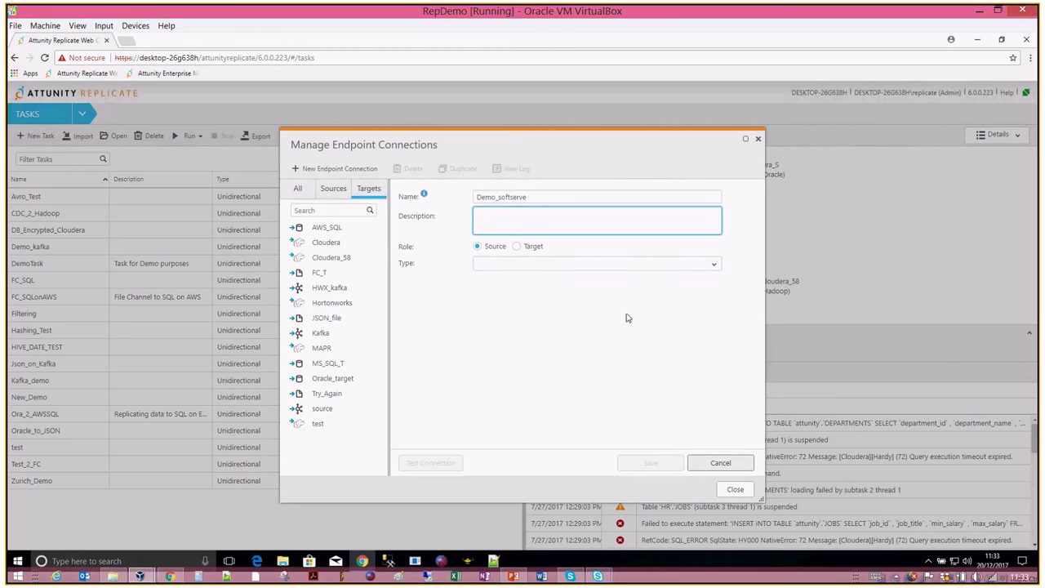
Step: Examine the database types available for Demo_softserve as a source endpoint, without choosing one
left_click(715, 269)
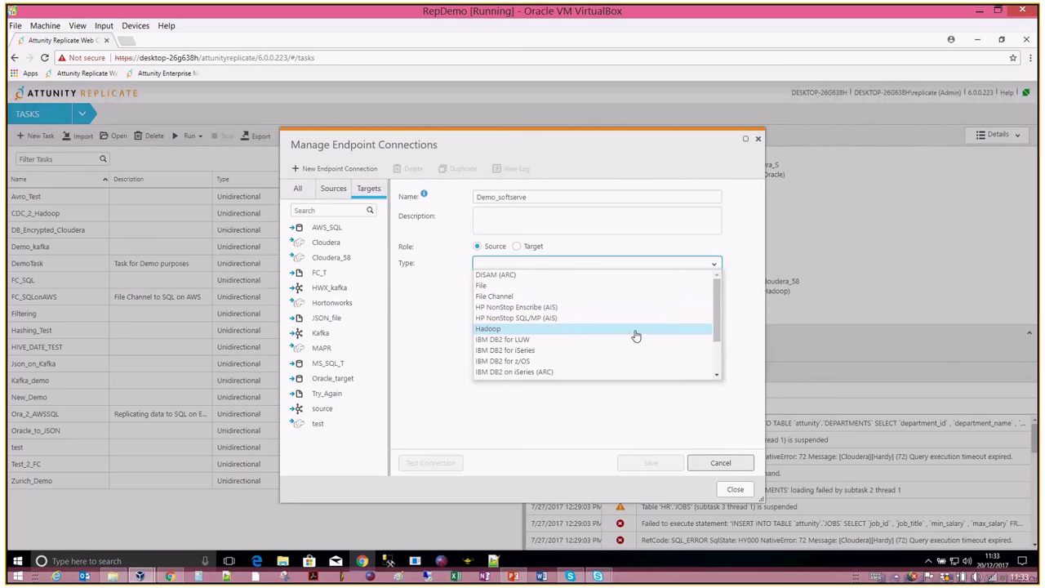
scroll(629, 335, "down", 1)
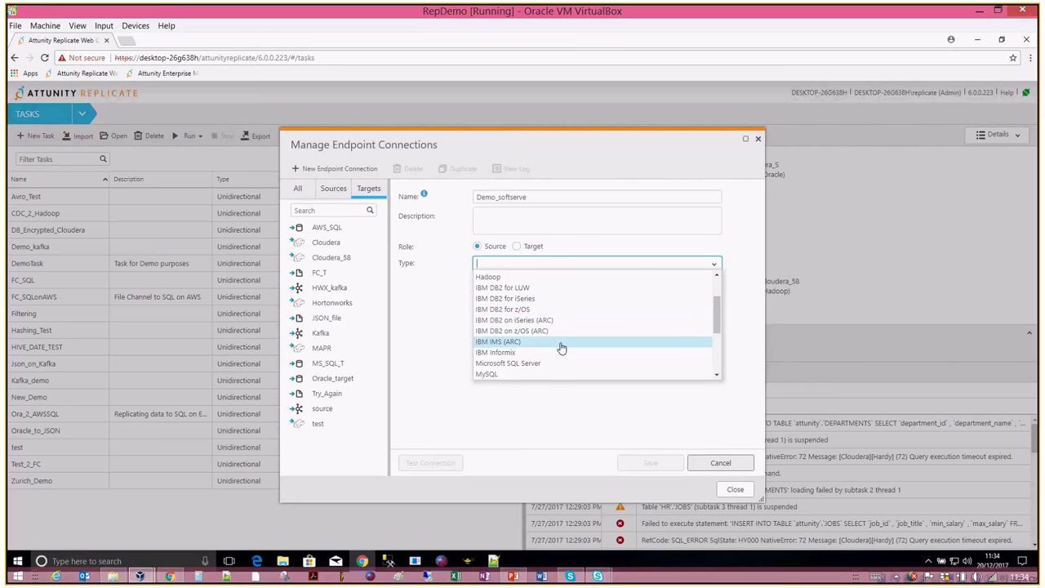
scroll(561, 348, "down", 3)
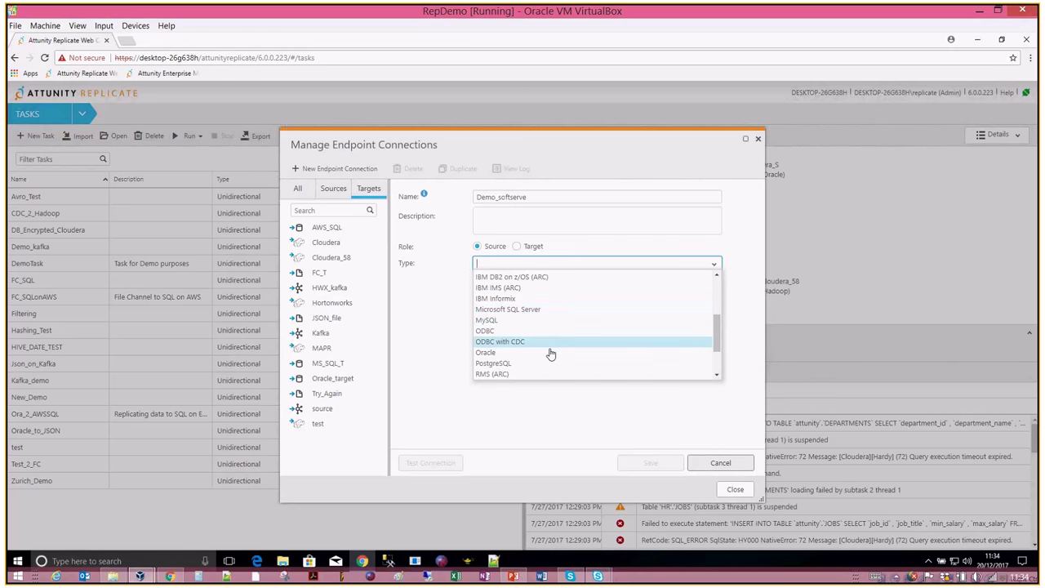
scroll(550, 363, "down", 2)
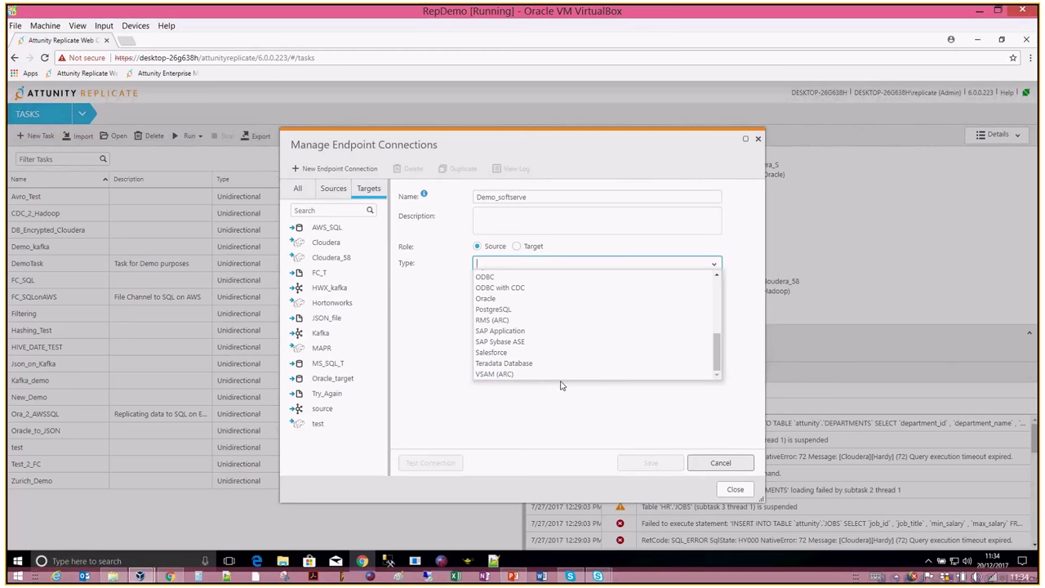
scroll(531, 324, "up", 2)
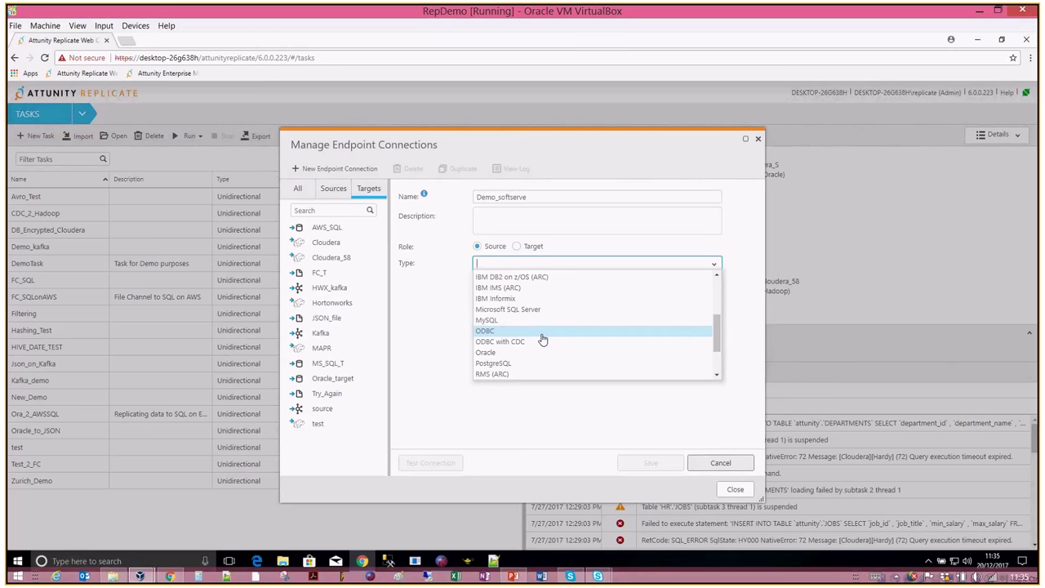
left_click(444, 288)
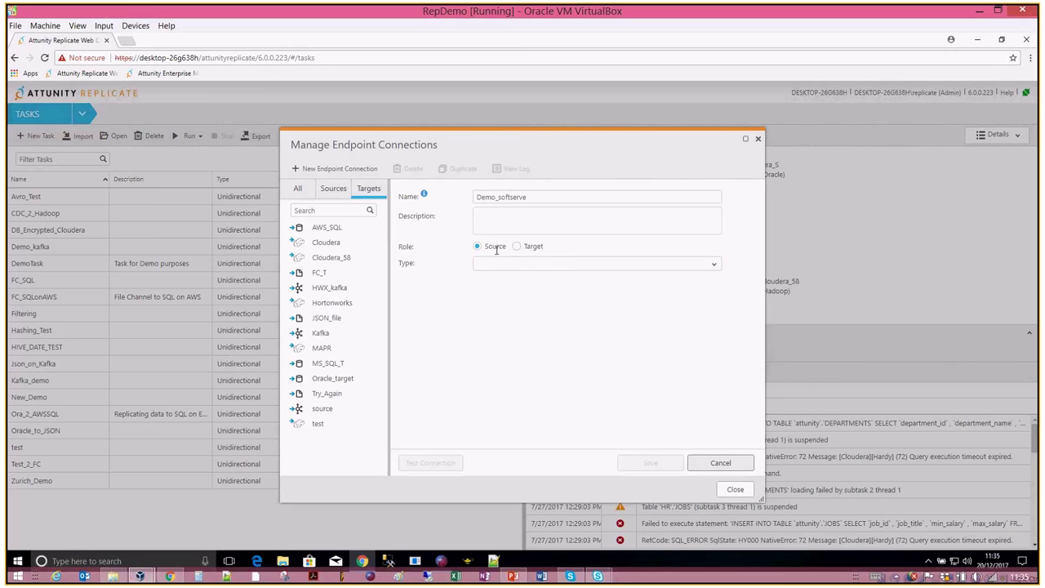
Step: Switch the Demo_softserve role to Target and examine the available target types without choosing one
left_click(517, 247)
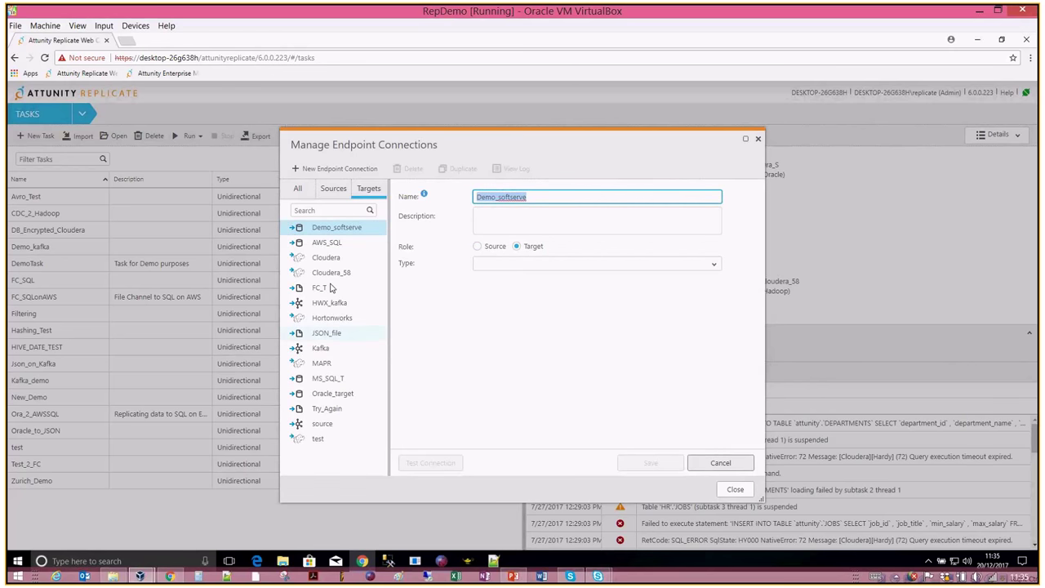
left_click(713, 270)
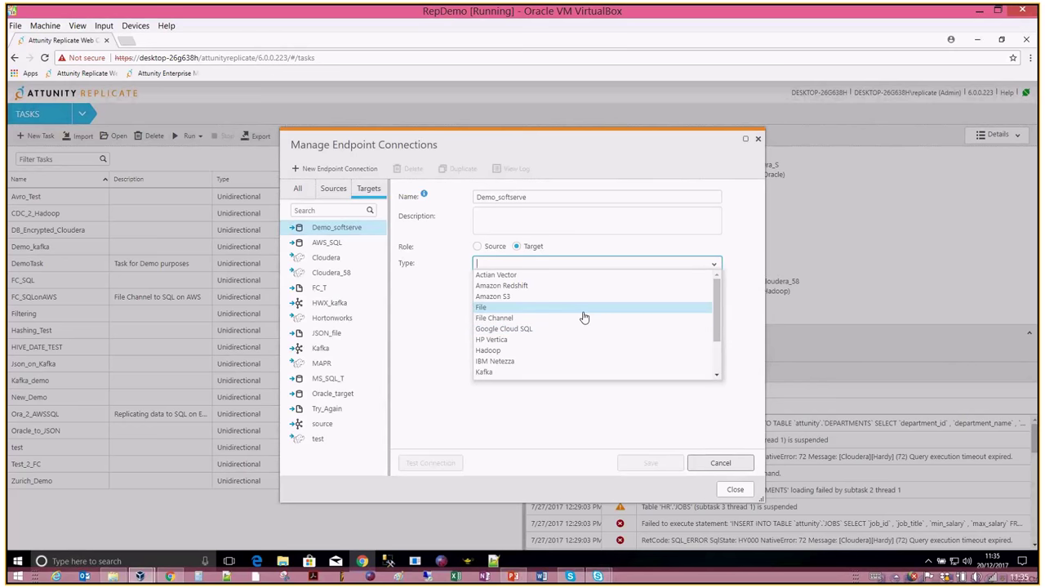
scroll(610, 341, "down", 2)
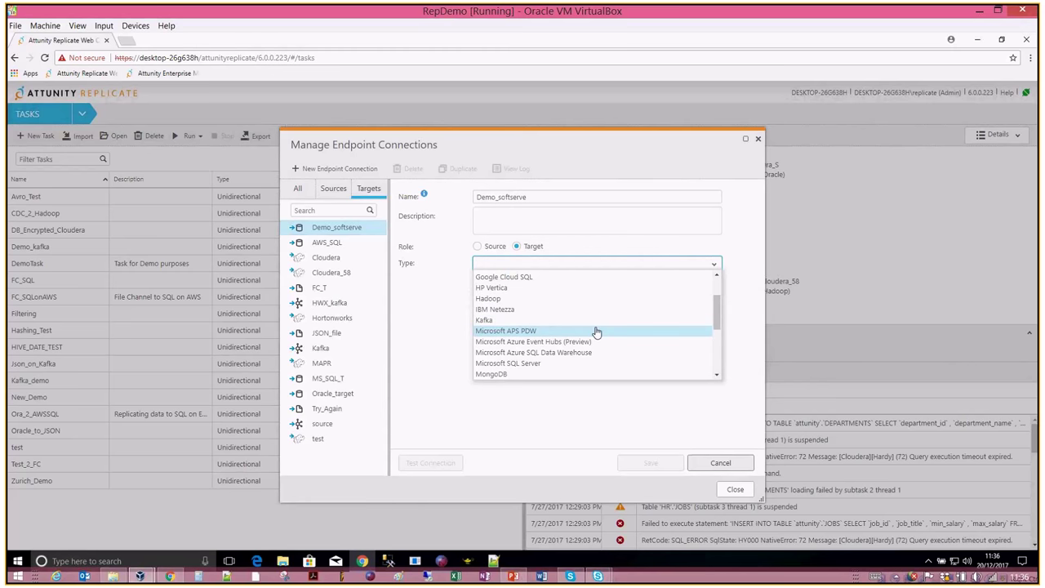
scroll(597, 327, "down", 2)
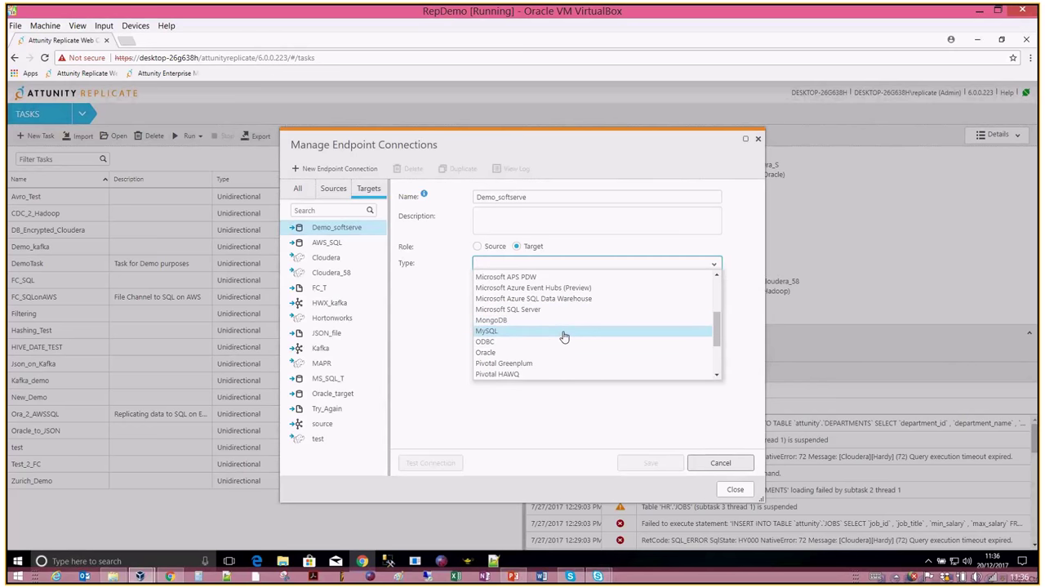
scroll(563, 336, "down", 2)
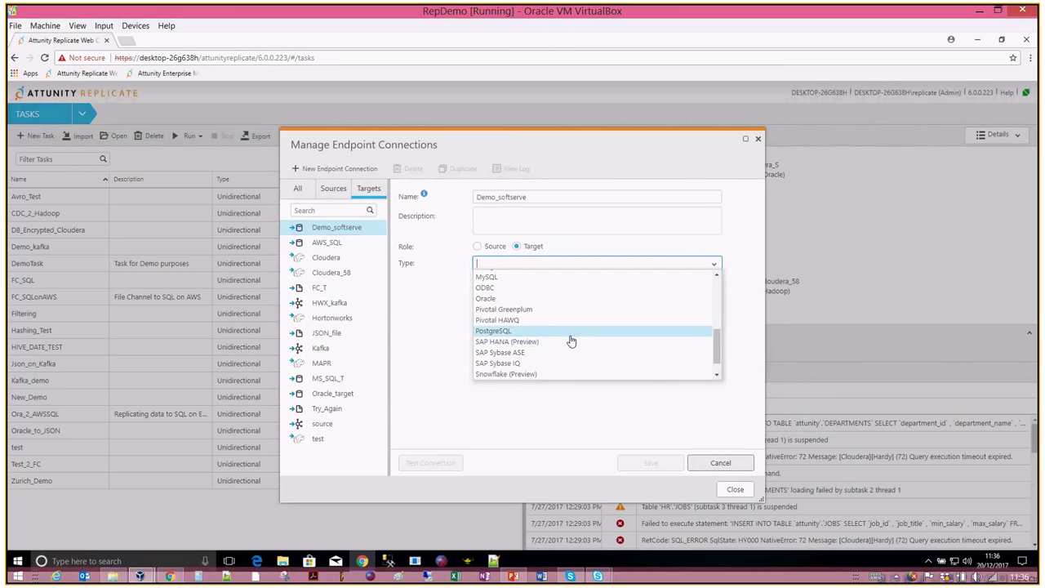
scroll(572, 342, "down", 1)
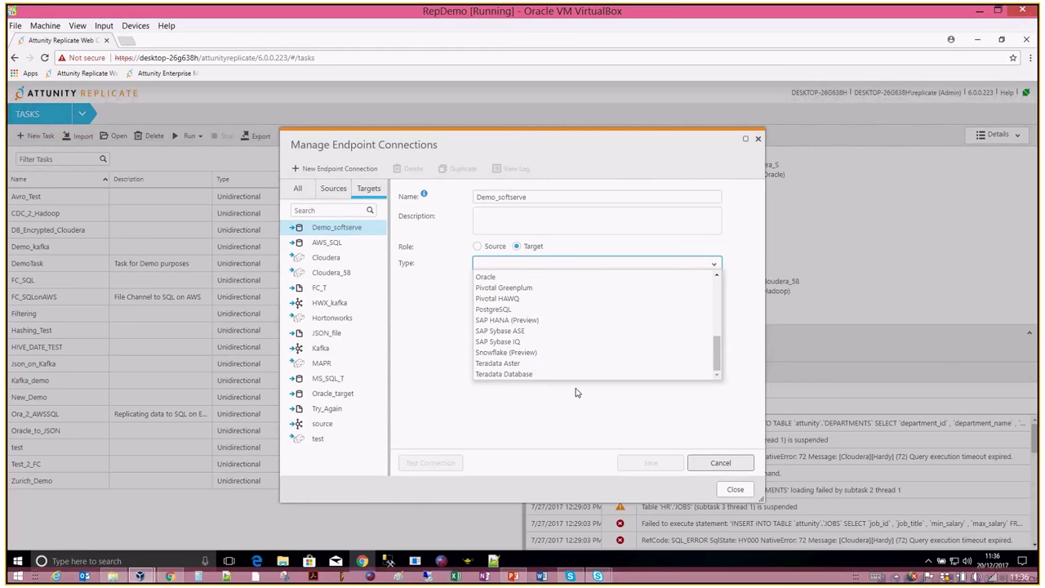
left_click(581, 393)
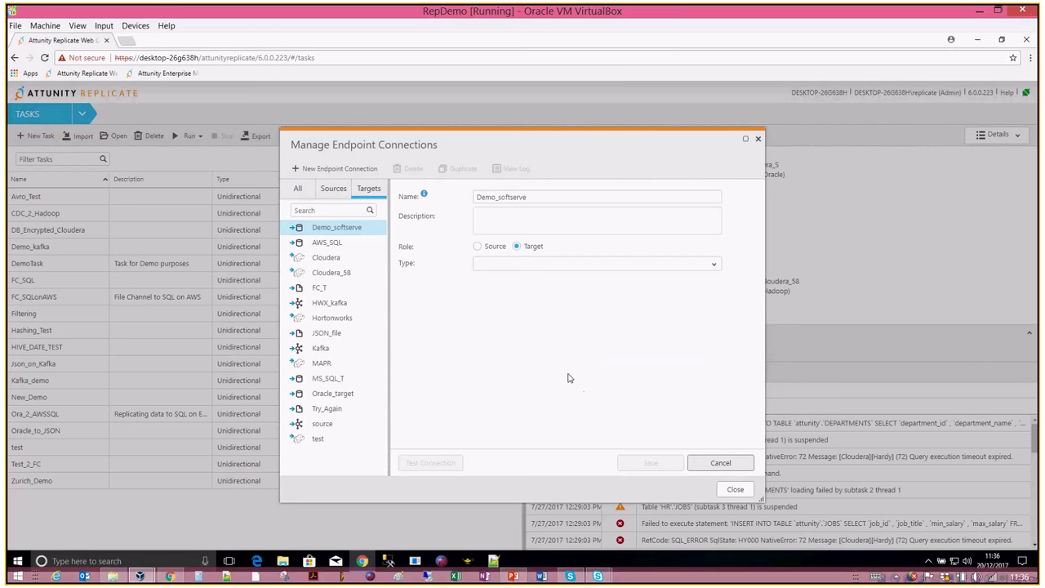
Step: Review the connection string and credential fields of the Ora_S source endpoint and test its connection
left_click(334, 190)
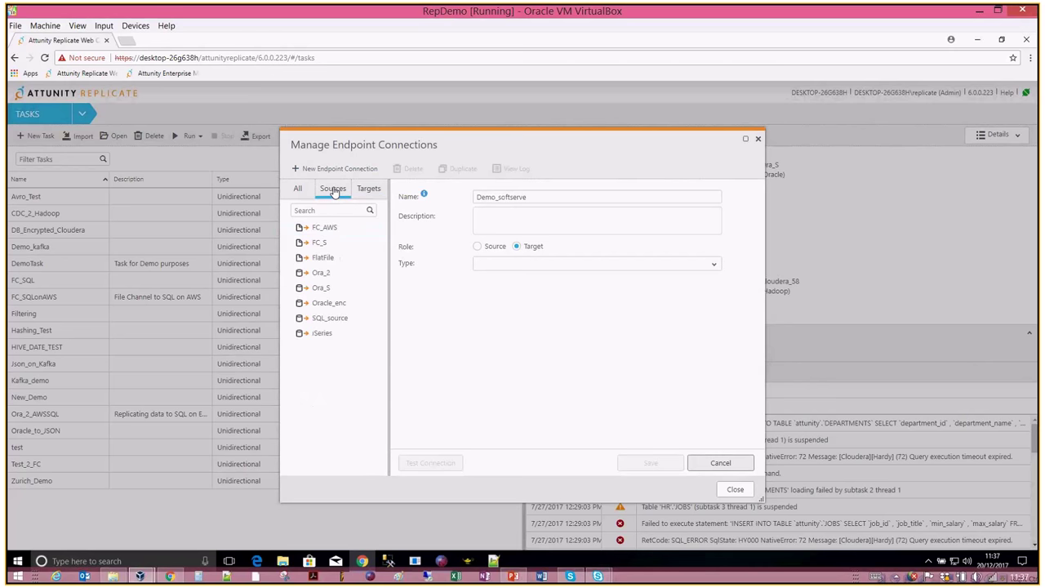
left_click(321, 289)
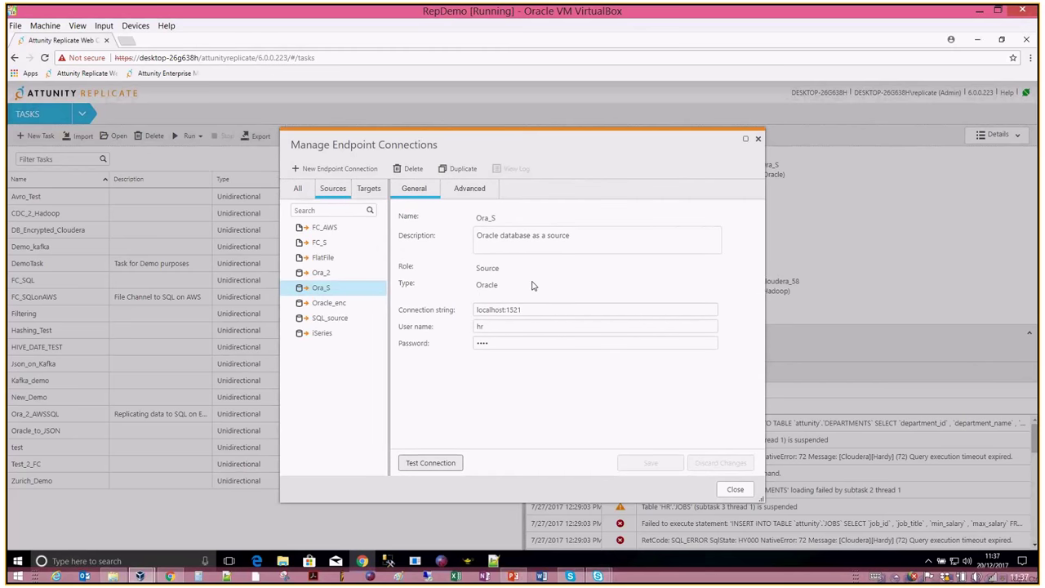
left_click_drag(530, 310, 453, 311)
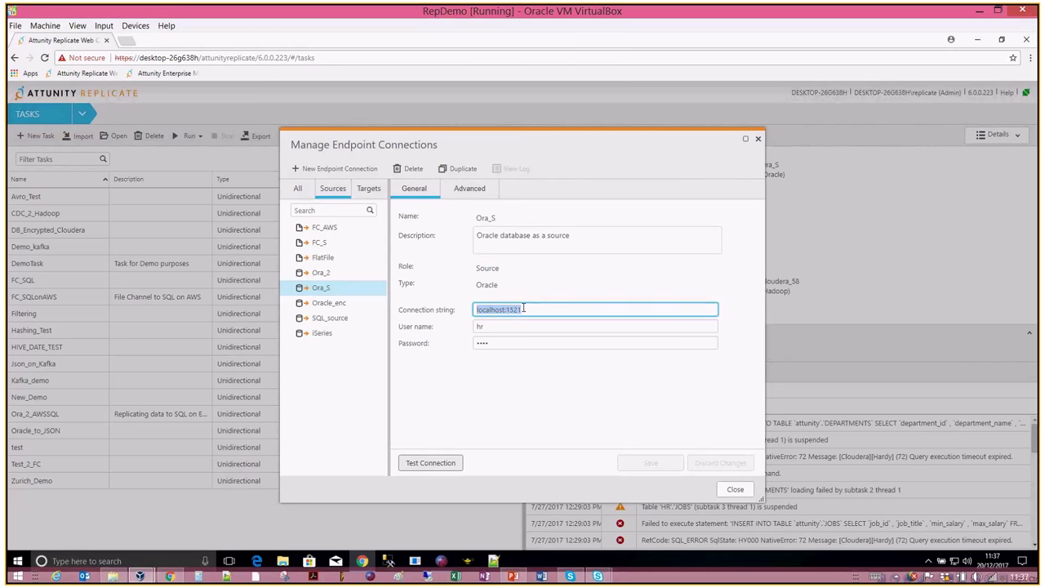
left_click(523, 308)
left_click(489, 326)
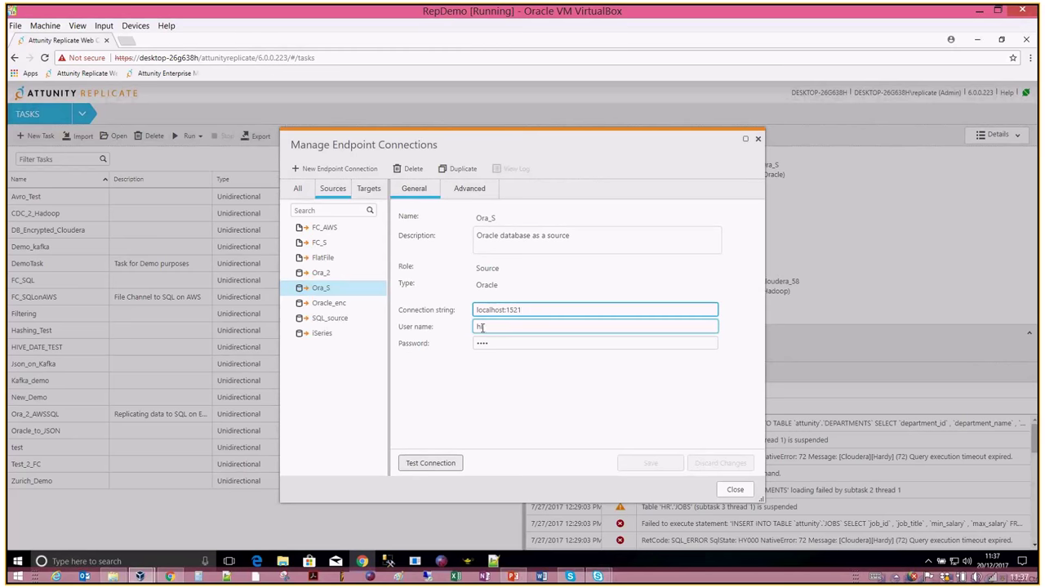
left_click(495, 342)
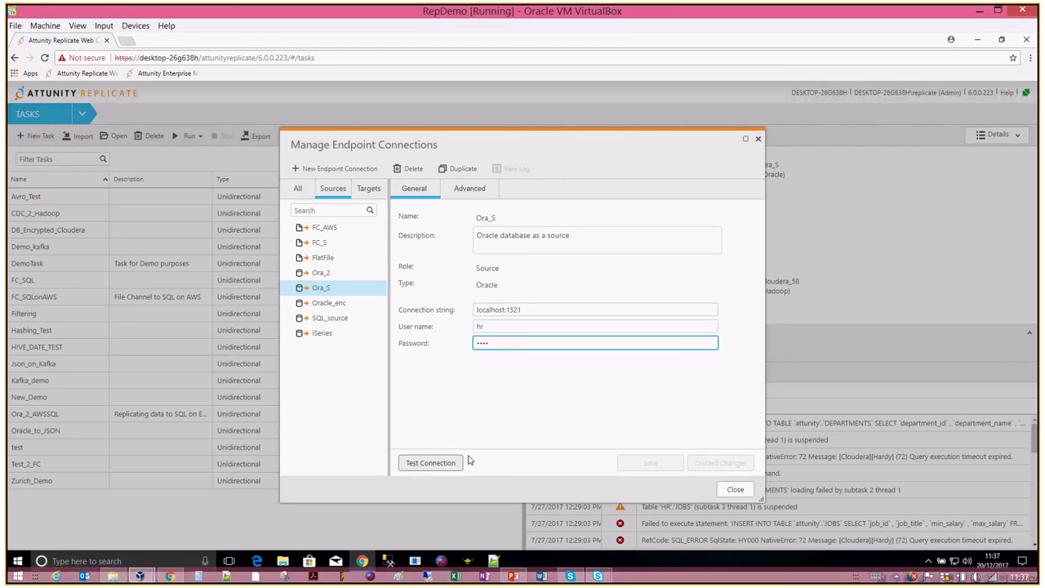
left_click(433, 463)
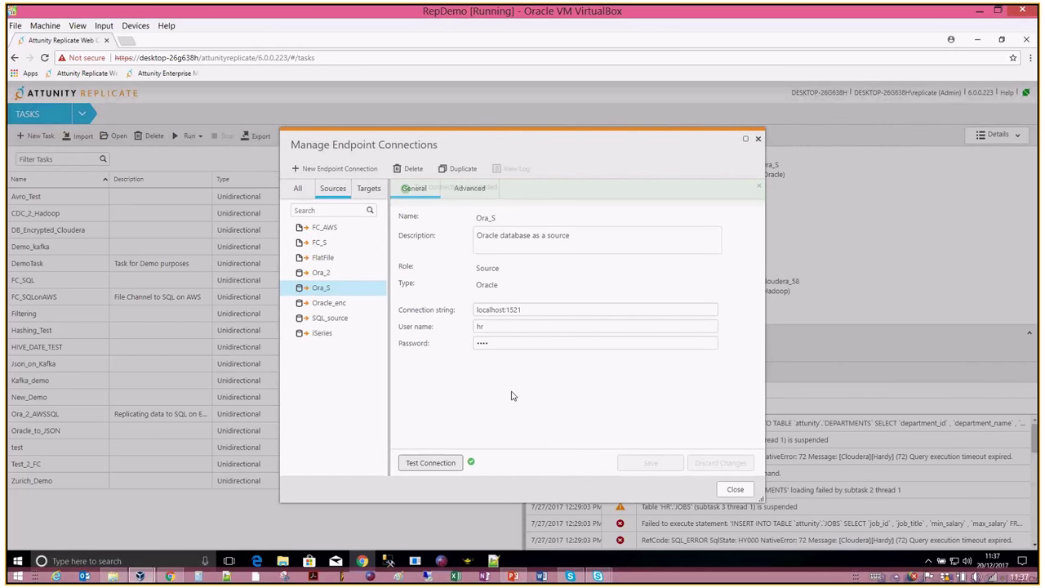
Step: Open the Kafka target endpoint and inspect its broker servers setting
left_click(370, 189)
left_click(322, 334)
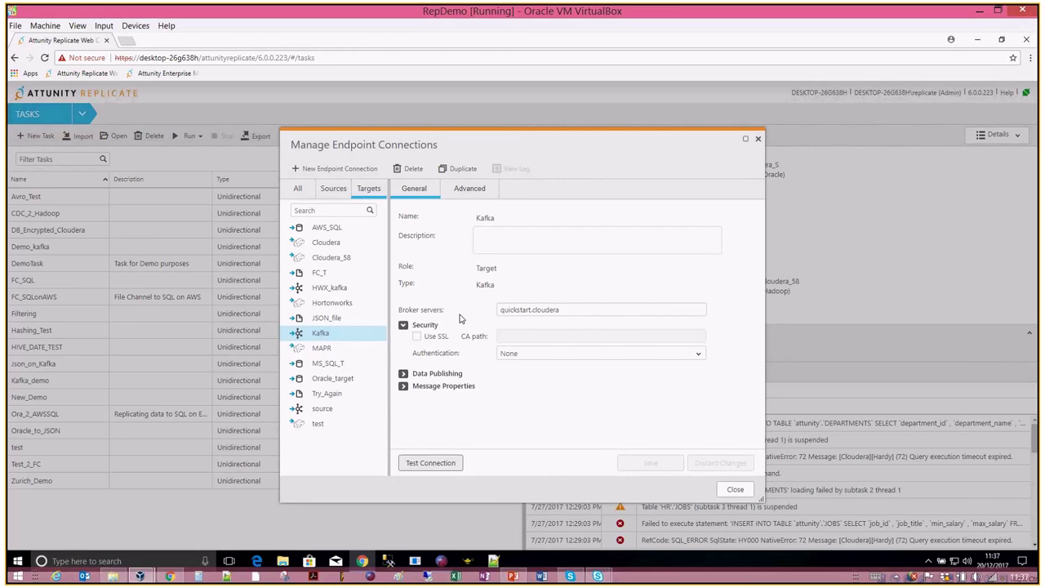
left_click(573, 309)
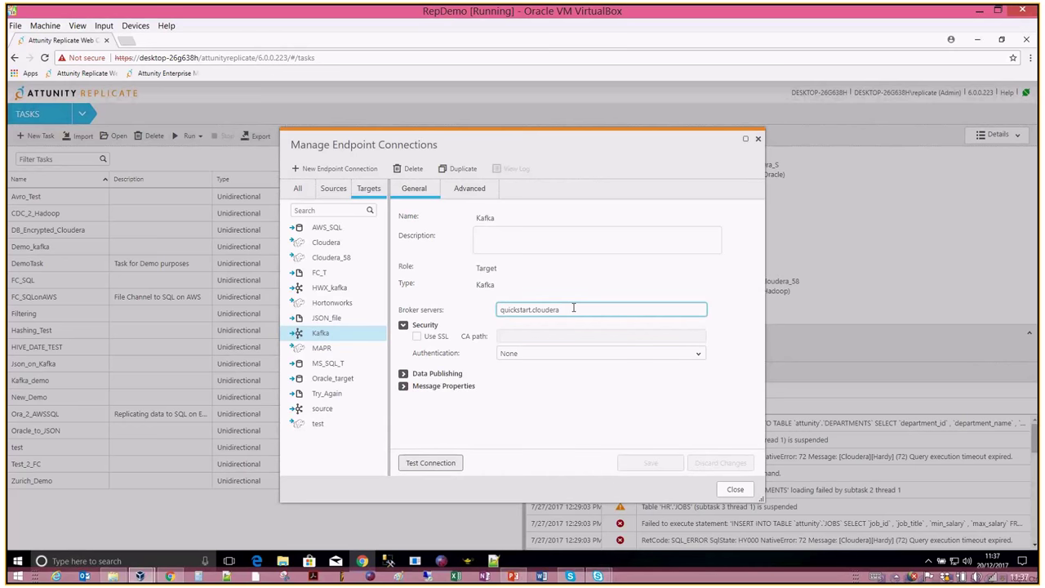
Step: Inspect the HWX_kafka target's broker servers setting and its available authentication options, keeping None
left_click(335, 291)
left_click(500, 310)
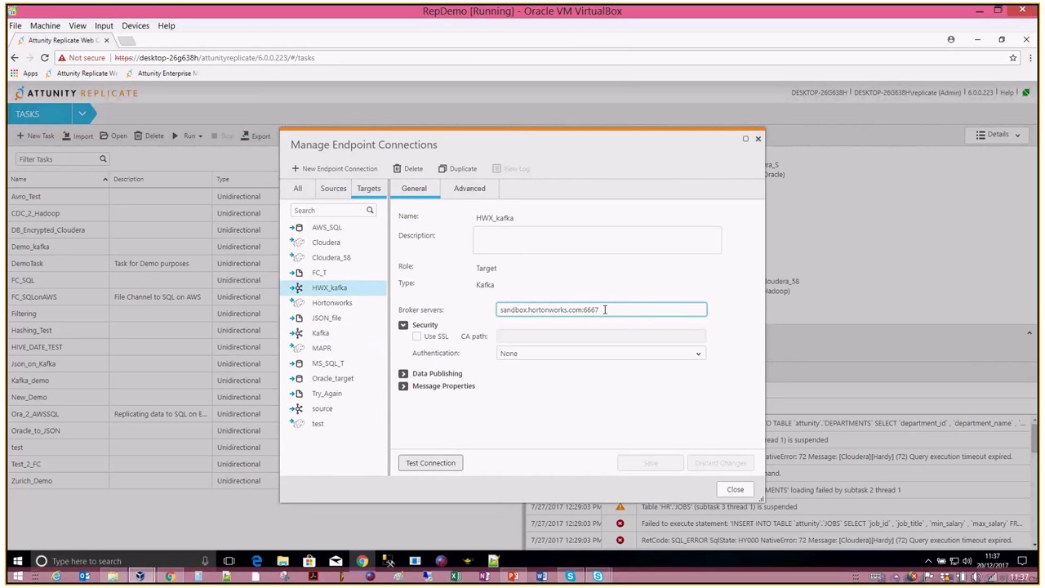
left_click(449, 351)
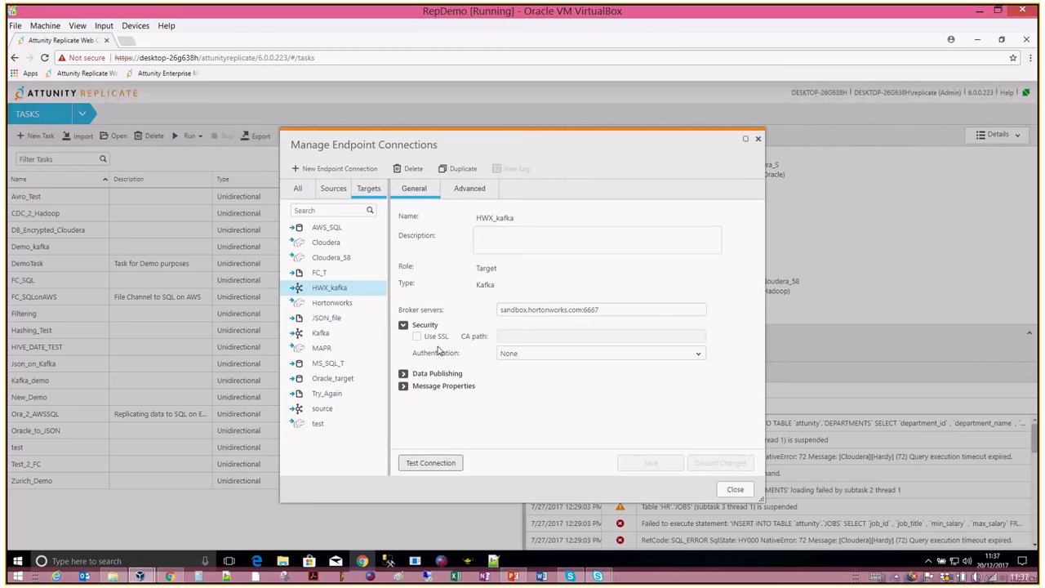
left_click(695, 360)
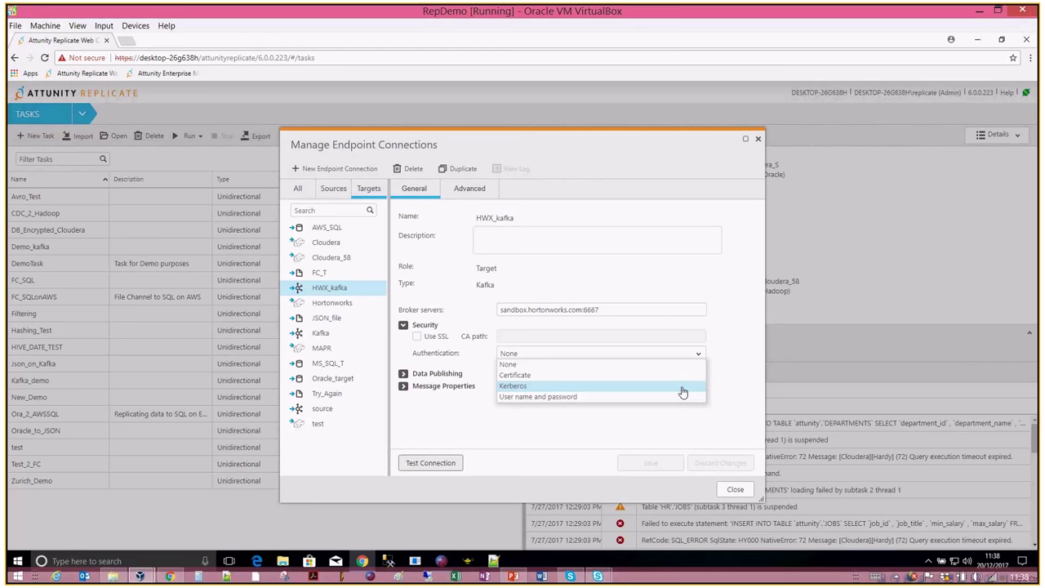
left_click(722, 364)
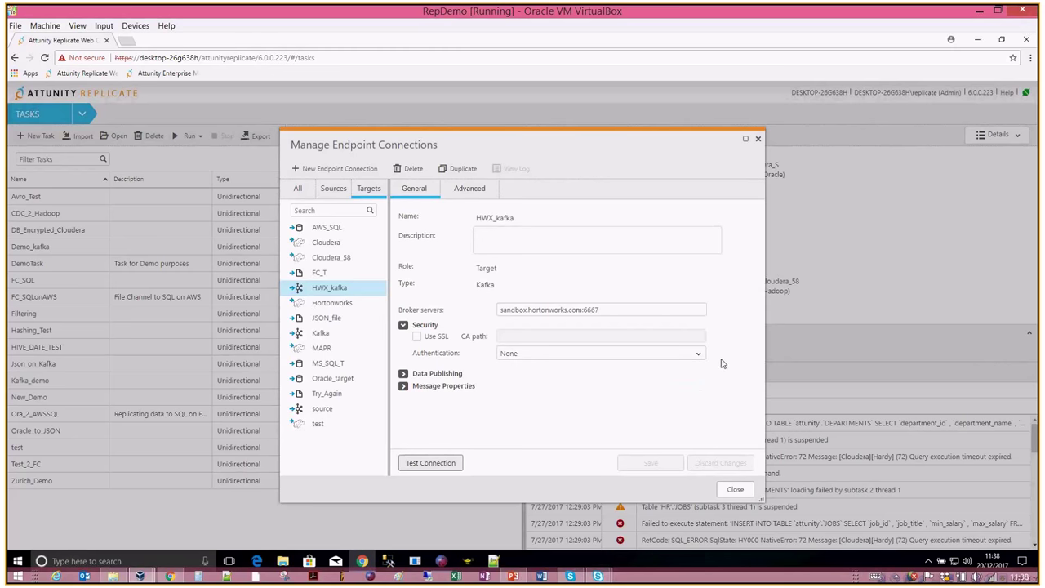
Step: Examine the data publishing settings of the HWX_kafka target, including topic, partition strategy and message key
left_click(410, 374)
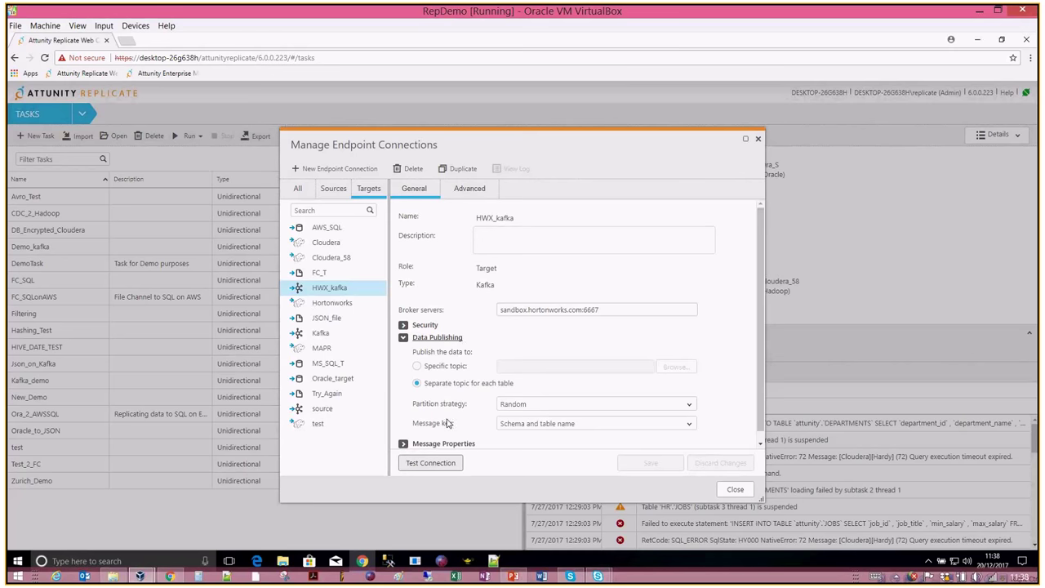
left_click_drag(414, 424, 505, 424)
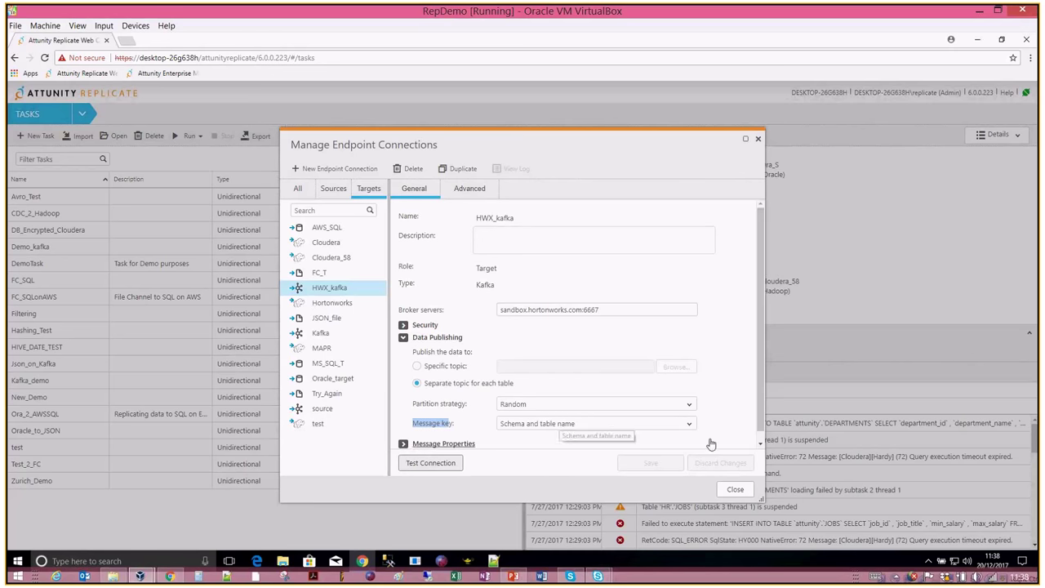
scroll(759, 416, "down", 1)
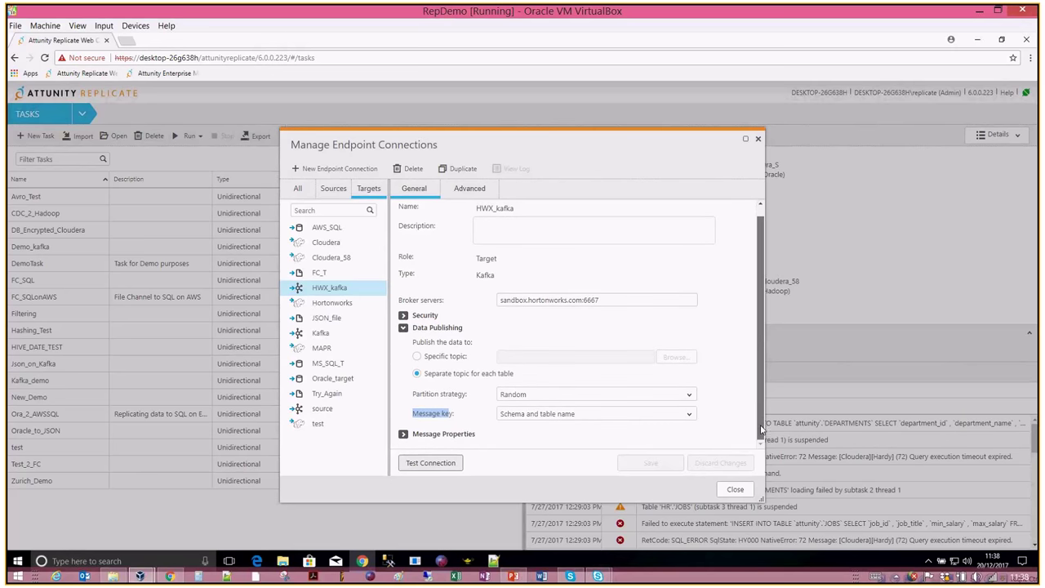
Step: Set the schema publishing topic in the HWX_kafka target's message properties to the existing topic Table_Schemas
left_click(727, 418)
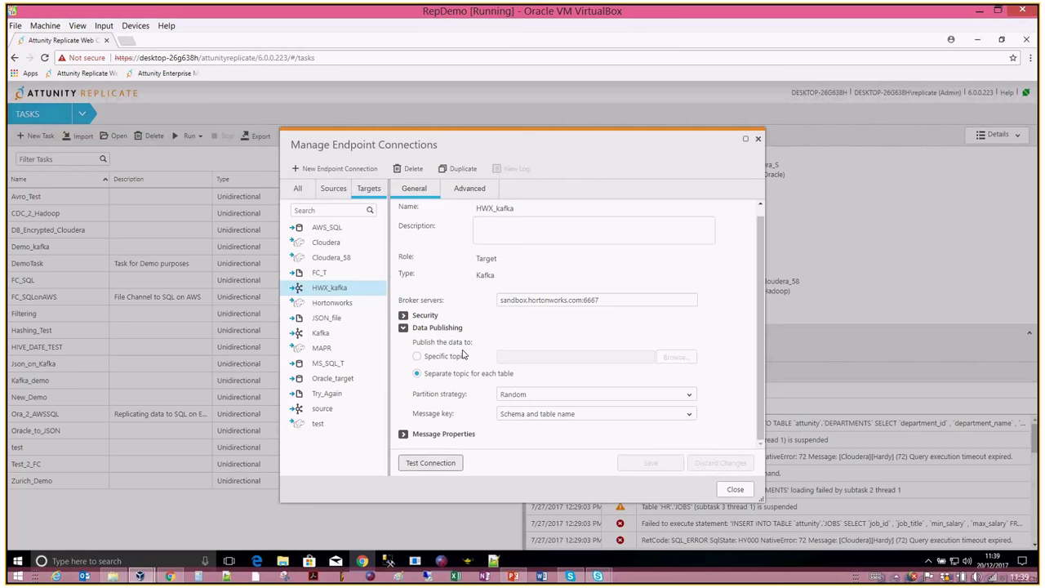
left_click(403, 328)
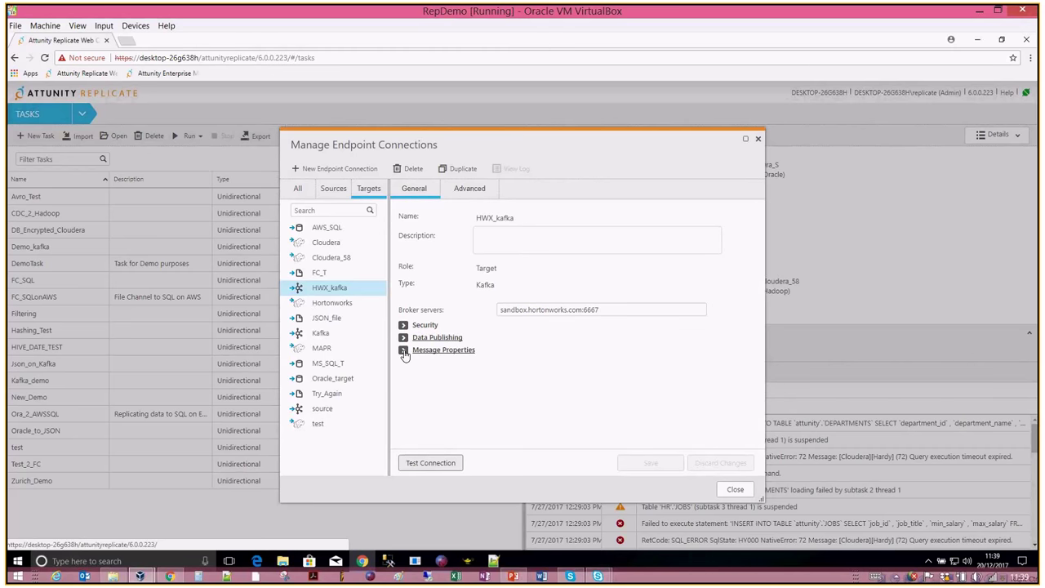
left_click(404, 352)
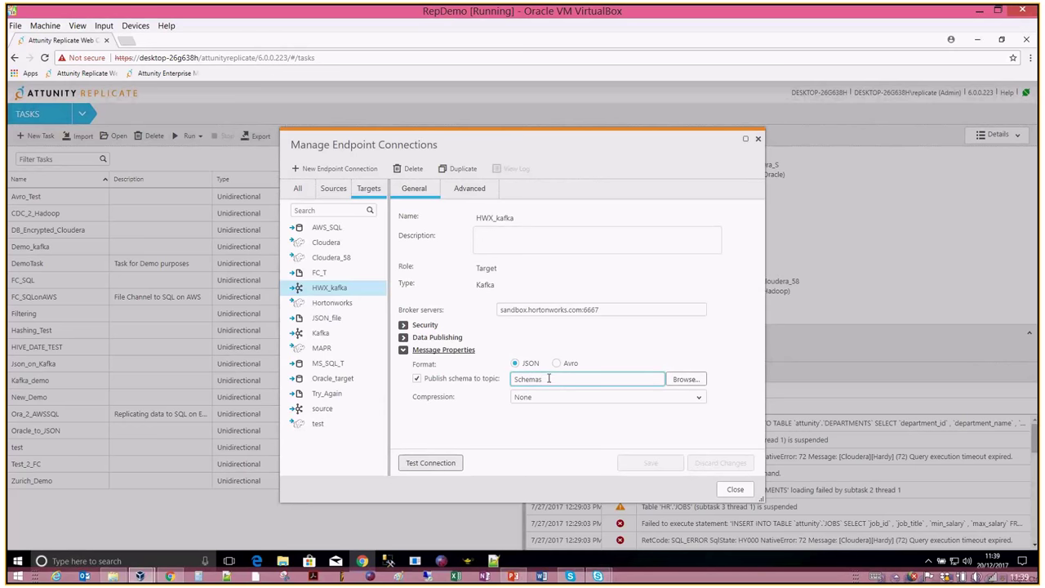
left_click_drag(549, 379, 498, 381)
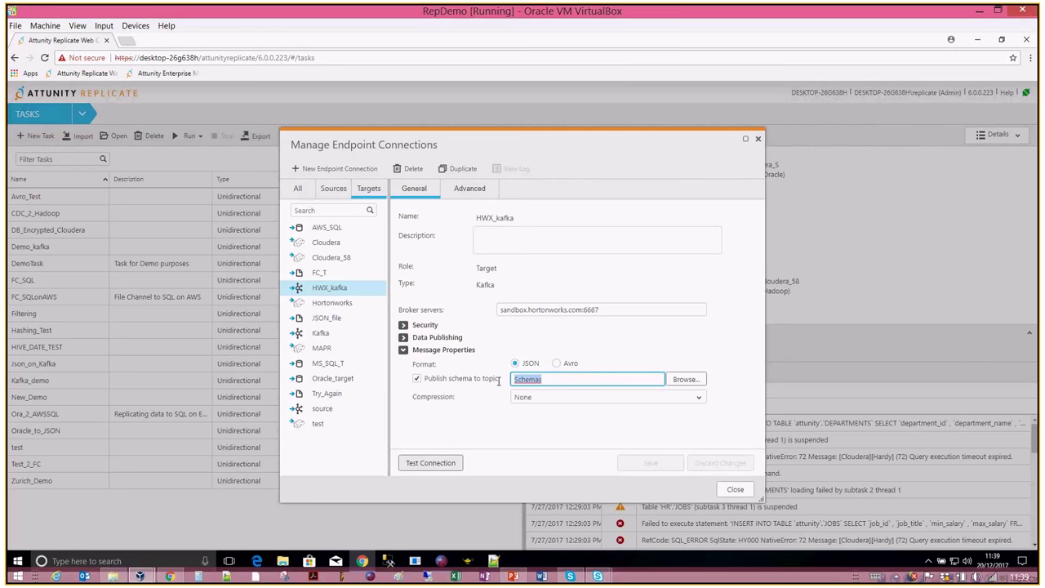
key("BackSpace")
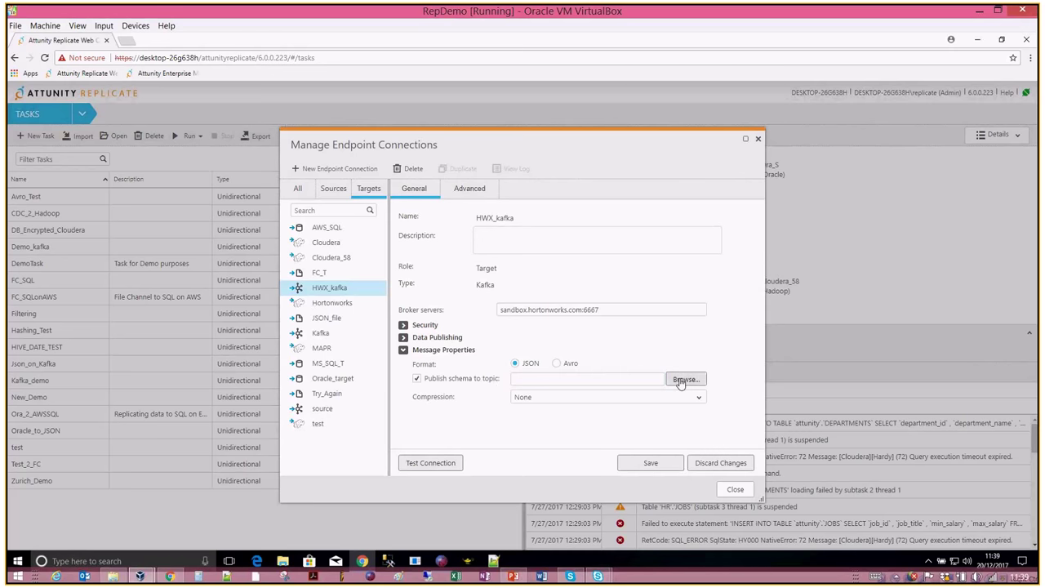
left_click(683, 381)
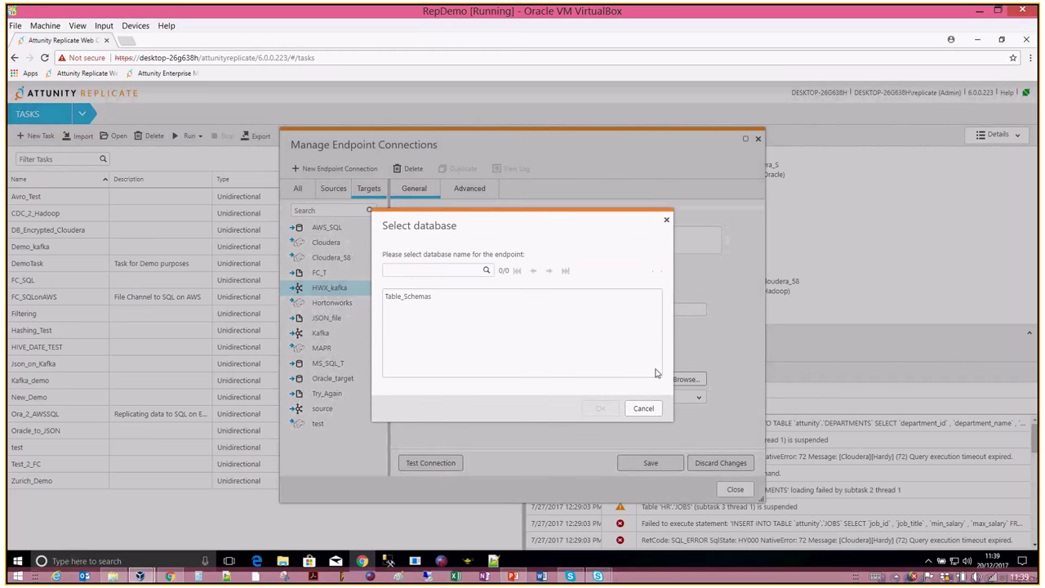
left_click(436, 299)
left_click(599, 408)
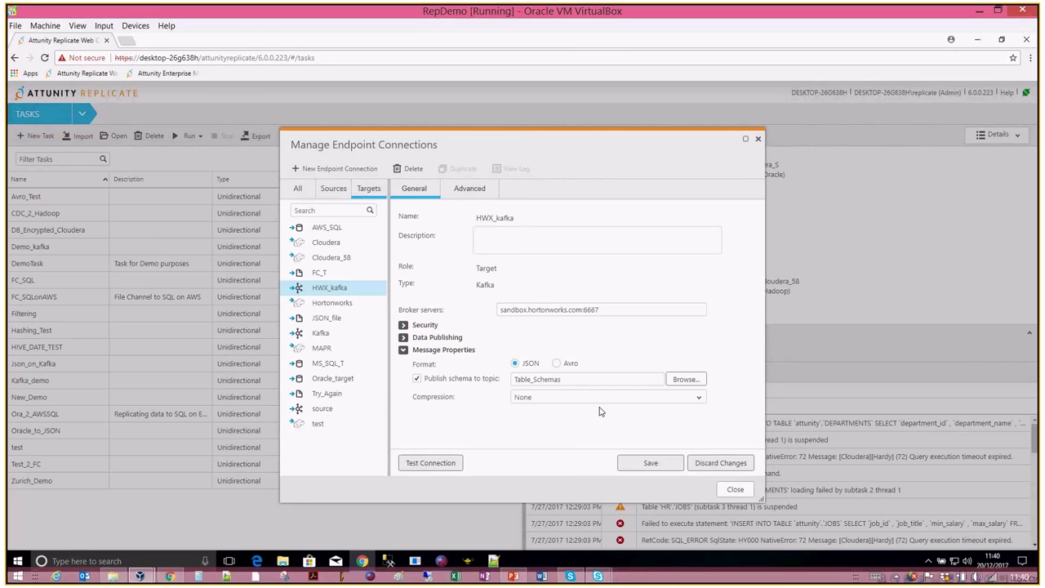
Step: Review the available message compression options of the HWX_kafka target, keeping None
left_click(577, 379)
left_click(698, 398)
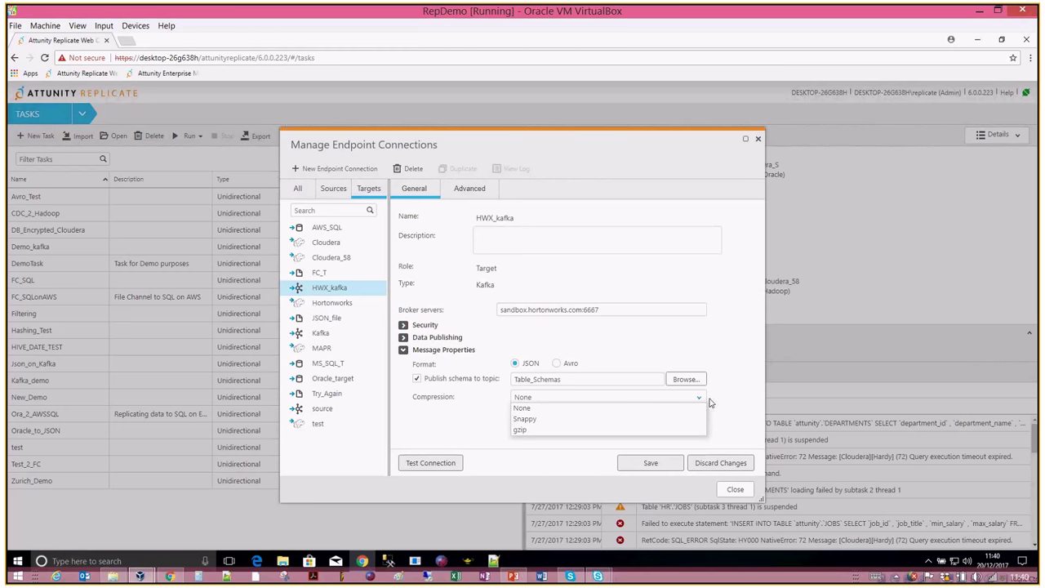
left_click(727, 402)
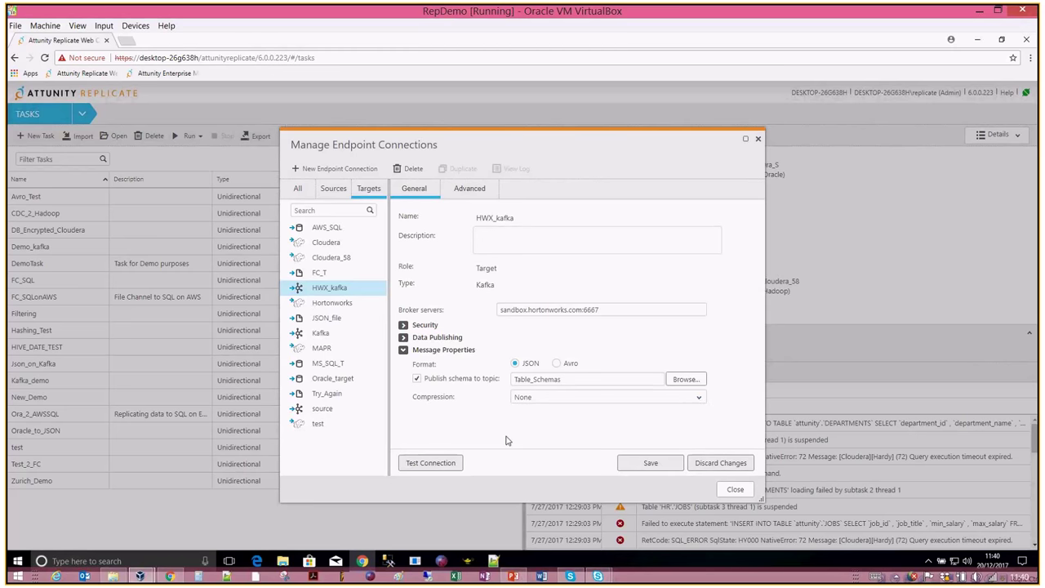
Step: Test the HWX_kafka connection, save the endpoint changes and leave the endpoint connection management
left_click(448, 465)
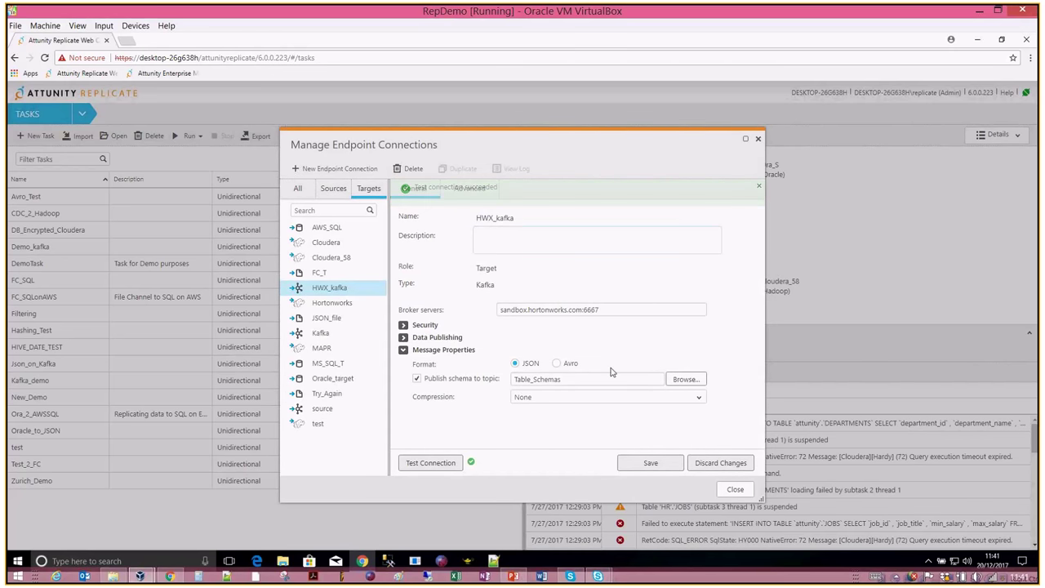
left_click(654, 463)
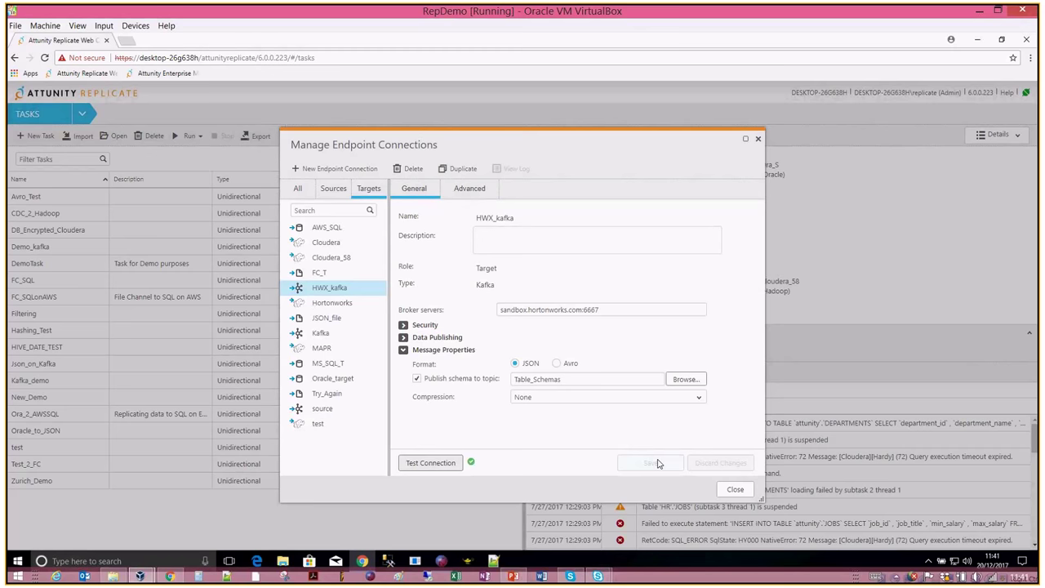
left_click(733, 490)
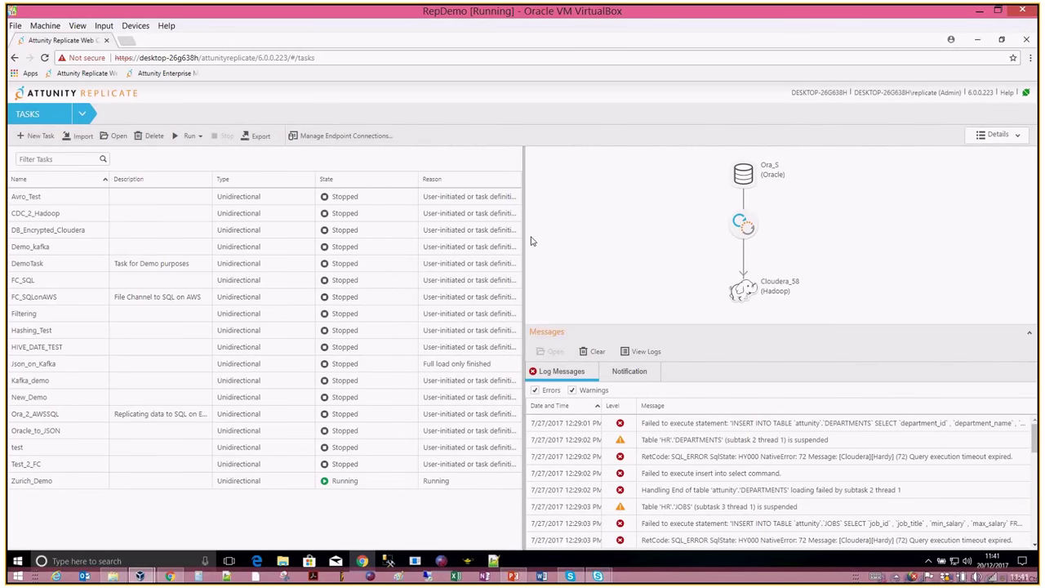
Step: Start a new task named SoftShare with the description "Demo for Softshare"
left_click(41, 136)
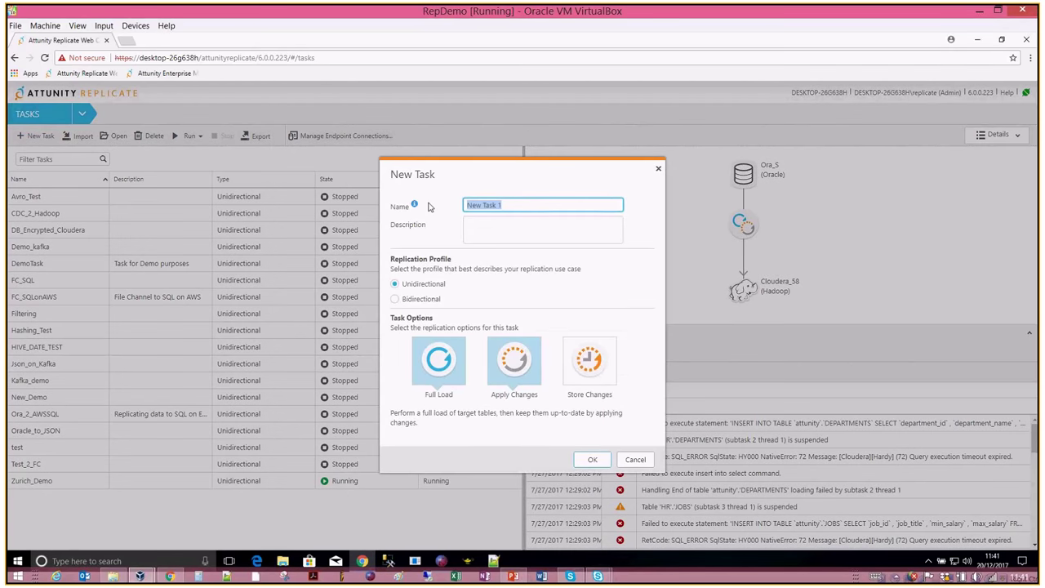
type("SoftShare")
key("Tab")
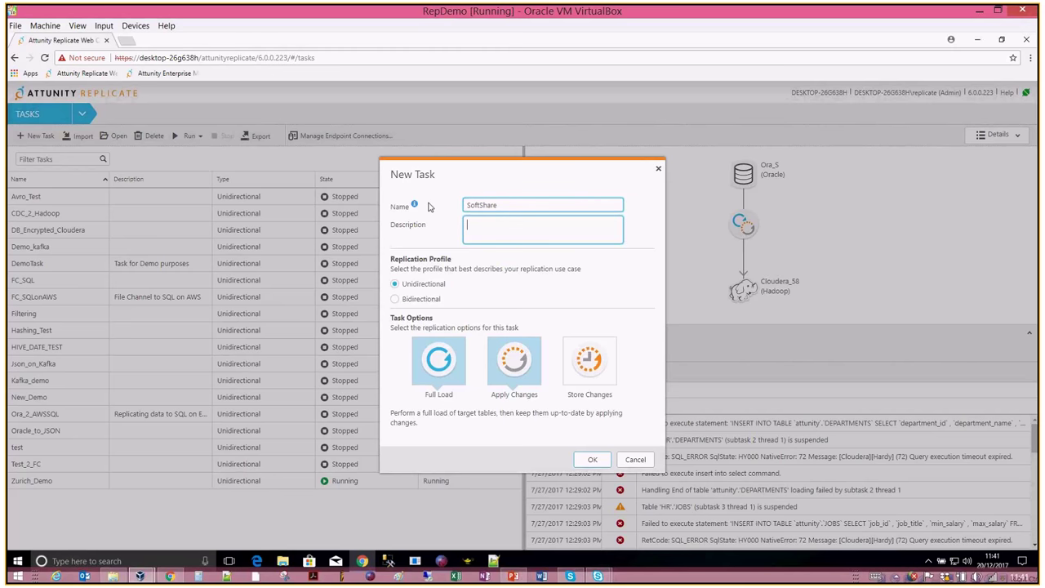
type("Demo for Softshare")
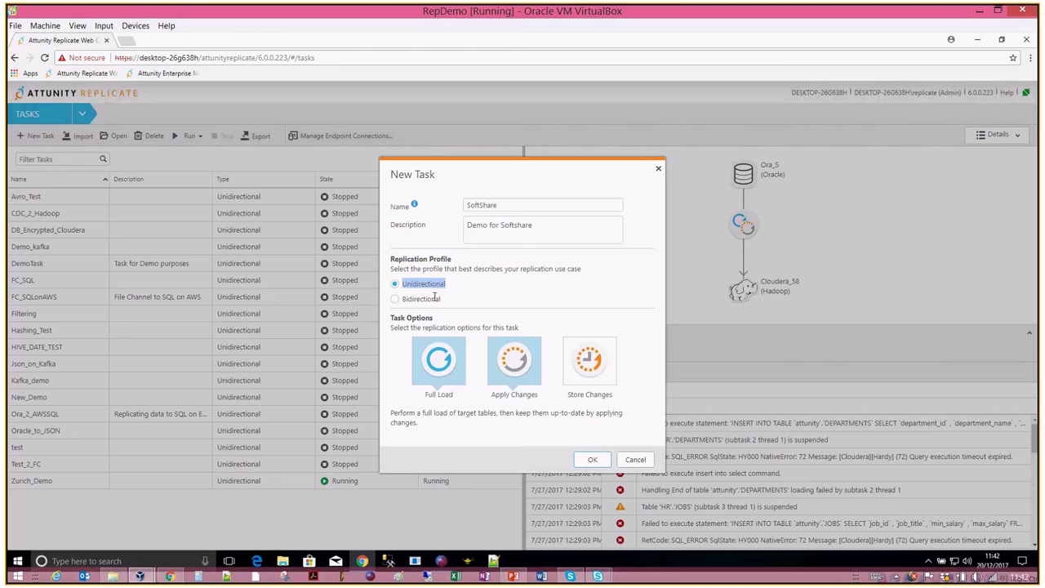
Step: Try the Bidirectional profile and switching off Full Load for the new task, restoring Unidirectional and Full Load
left_click_drag(442, 298, 396, 299)
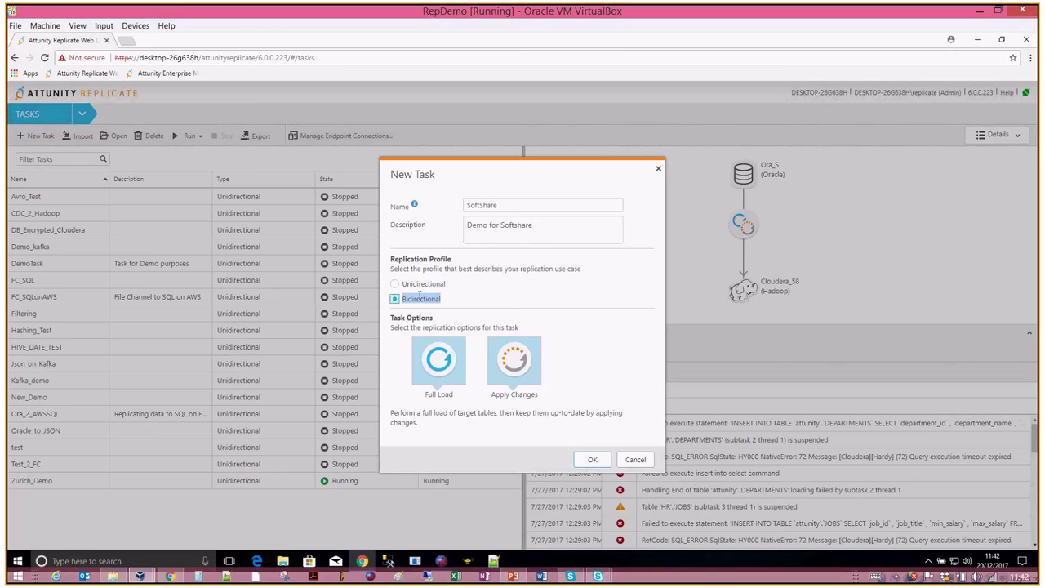
left_click(395, 286)
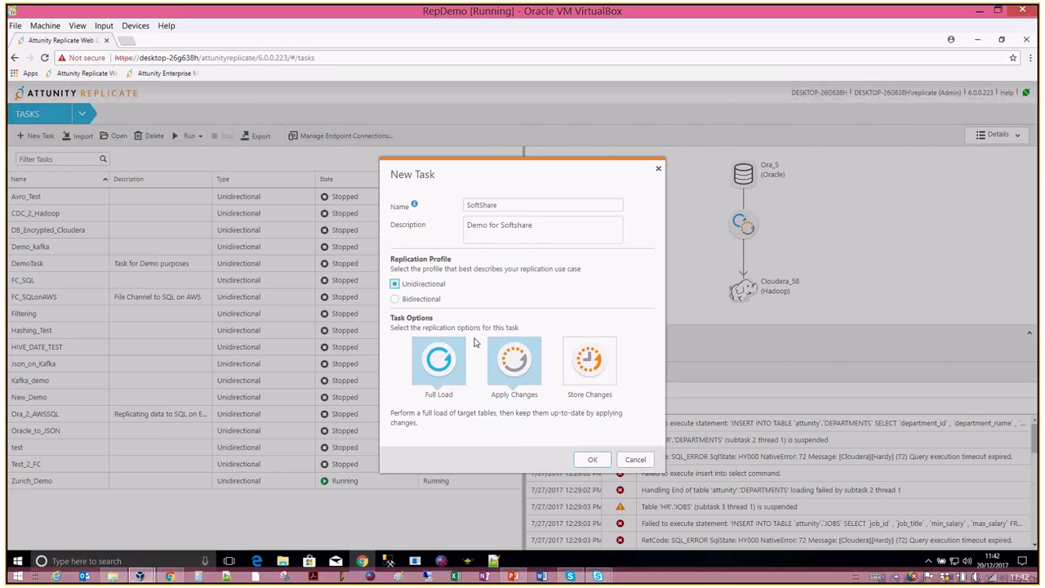
left_click(456, 381)
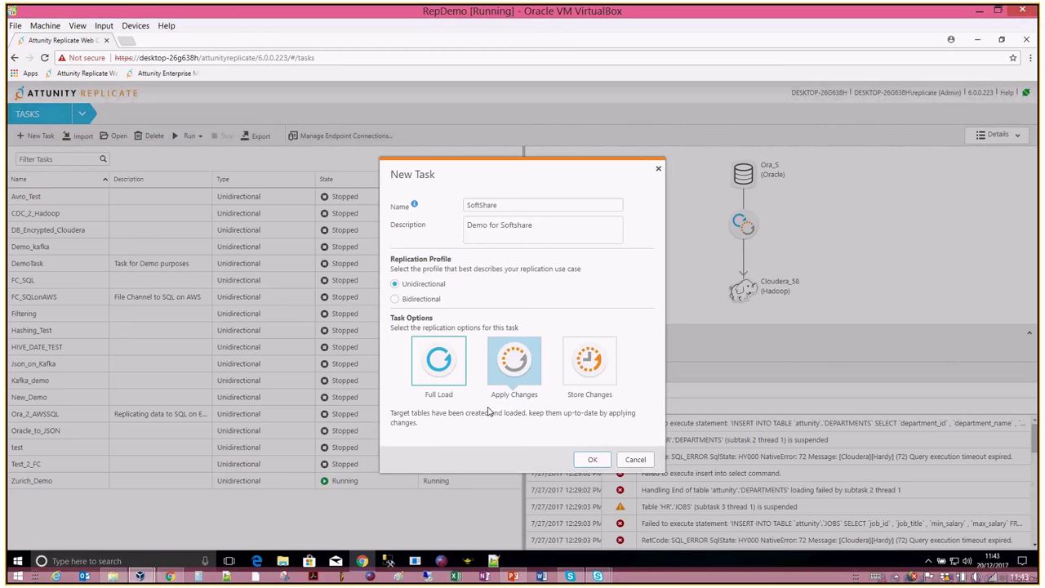
left_click(450, 377)
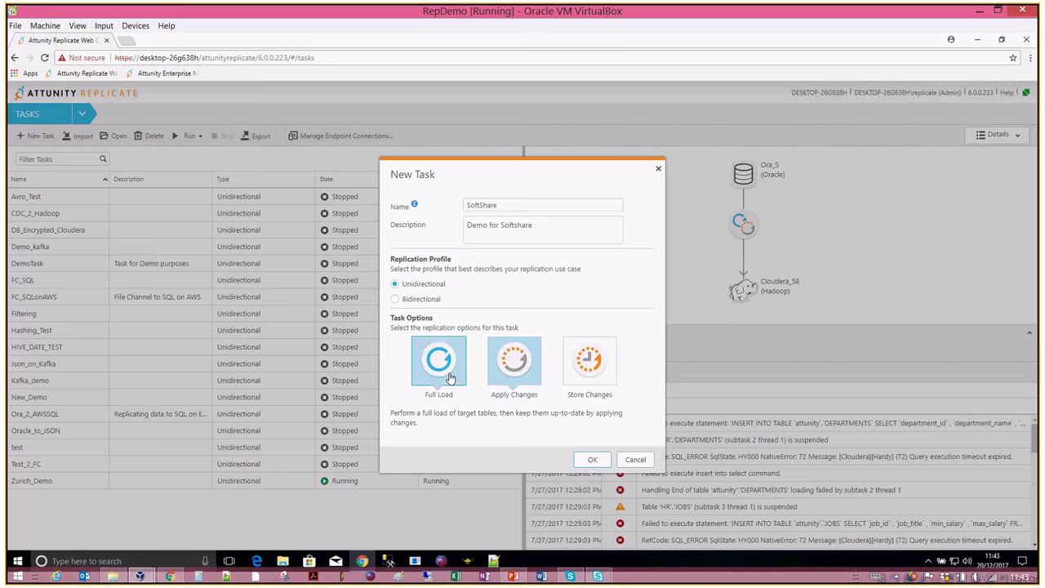